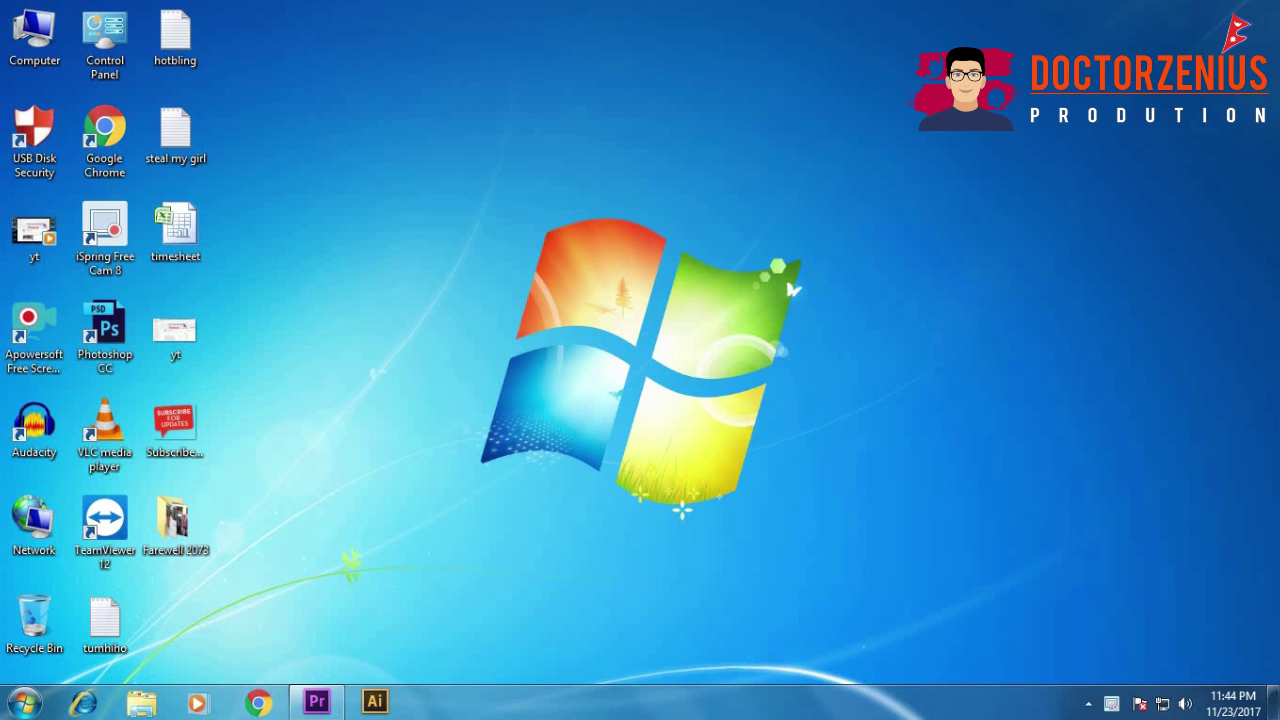
Refresh the desktop several times from its right-click menu.
{"action": "right_click", "coordinate": [630, 297]}
{"action": "right_click", "coordinate": [556, 295]}
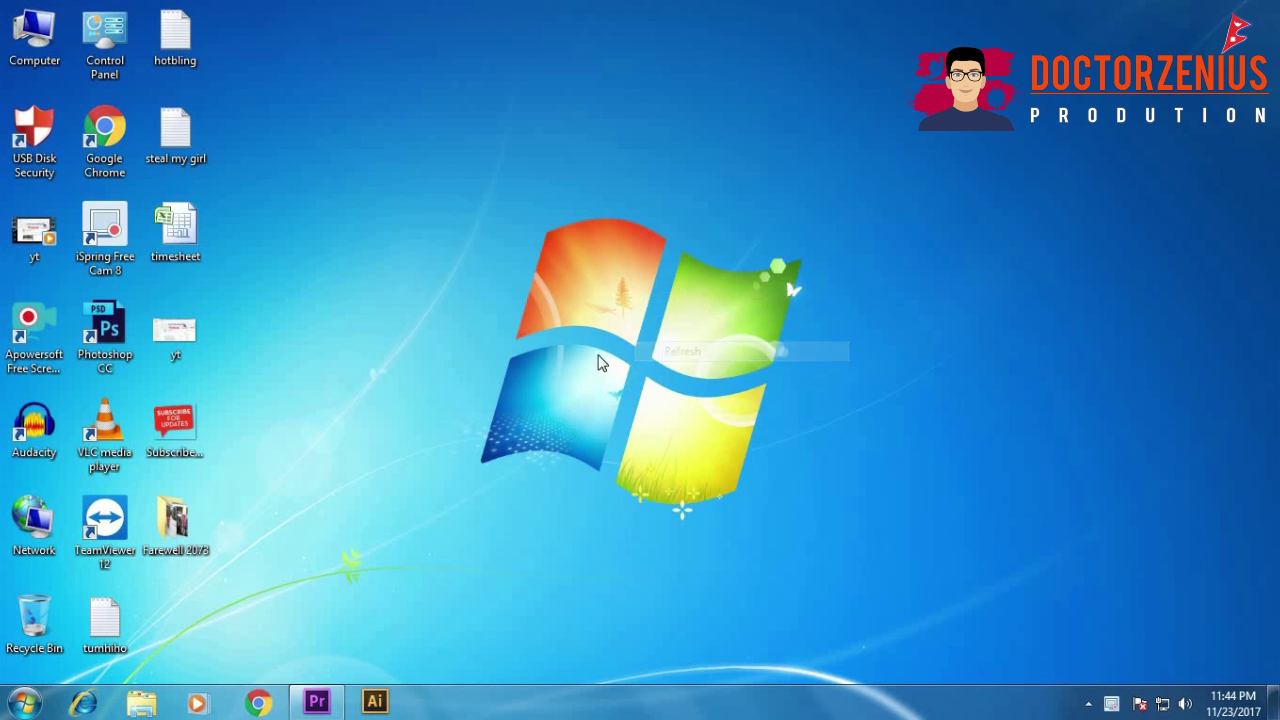
{"action": "right_click", "coordinate": [556, 295]}
{"action": "mouse_move", "coordinate": [606, 328]}
{"action": "right_click", "coordinate": [540, 290]}
{"action": "left_click", "coordinate": [597, 350]}
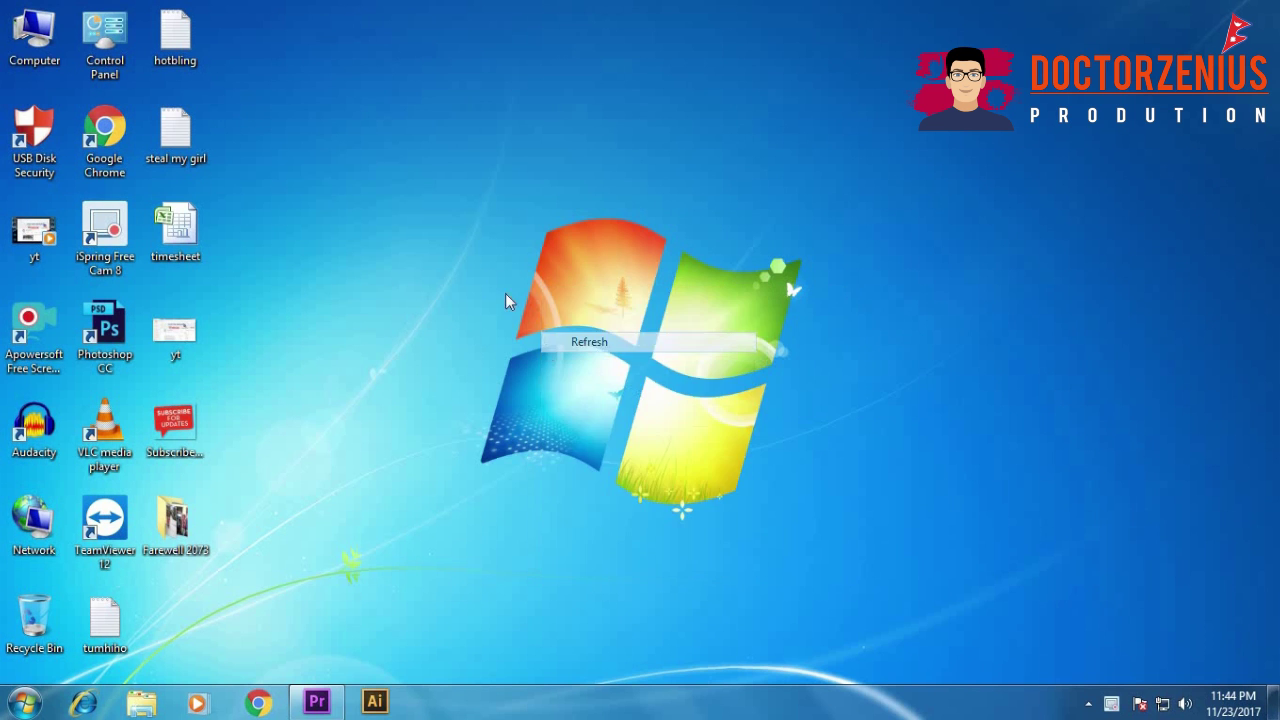
{"action": "right_click", "coordinate": [502, 270]}
{"action": "left_click", "coordinate": [560, 325]}
{"action": "right_click", "coordinate": [514, 276]}
{"action": "left_click", "coordinate": [568, 334]}
{"action": "right_click", "coordinate": [525, 295]}
{"action": "left_click", "coordinate": [578, 358]}
{"action": "right_click", "coordinate": [538, 293]}
{"action": "left_click", "coordinate": [589, 351]}
Refresh the desktop a few more times, then launch timesheet.xlsx.
{"action": "right_click", "coordinate": [471, 299]}
{"action": "left_click", "coordinate": [537, 354]}
{"action": "right_click", "coordinate": [493, 319]}
{"action": "left_click", "coordinate": [545, 373]}
{"action": "right_click", "coordinate": [509, 335]}
{"action": "left_click", "coordinate": [557, 390]}
{"action": "right_click", "coordinate": [543, 336]}
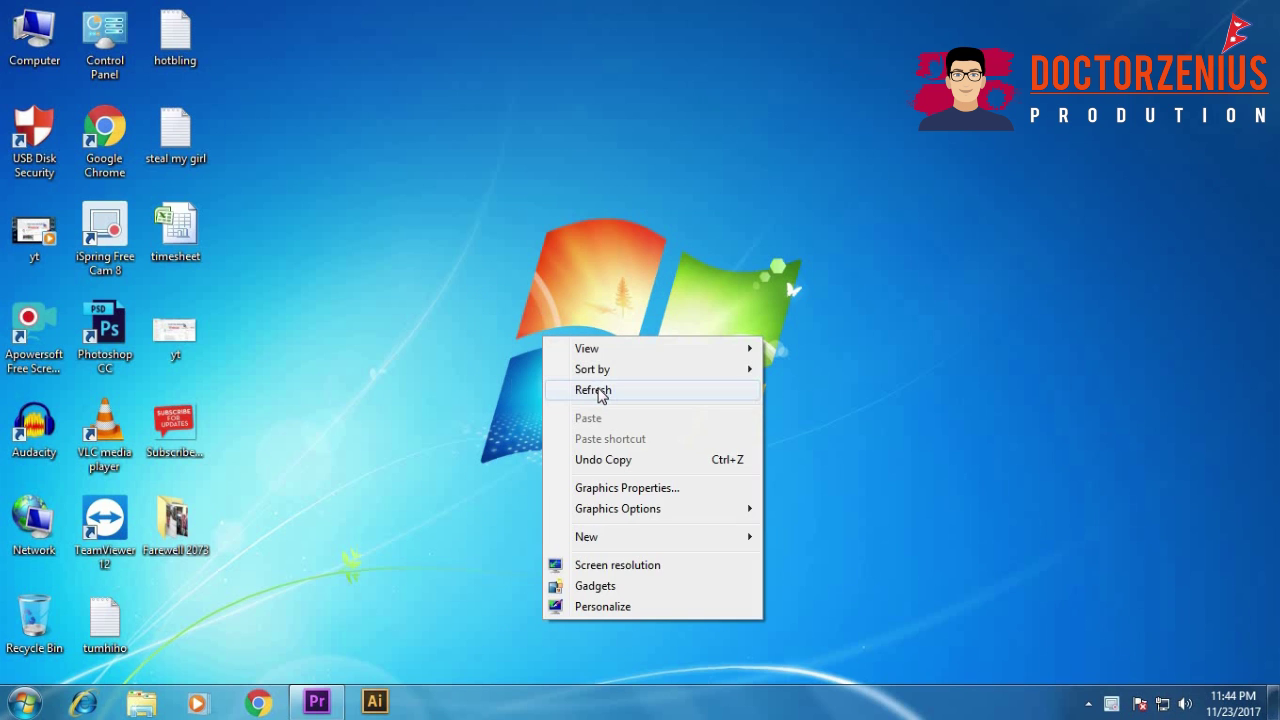
{"action": "left_click", "coordinate": [596, 390]}
{"action": "double_click", "coordinate": [175, 230]}
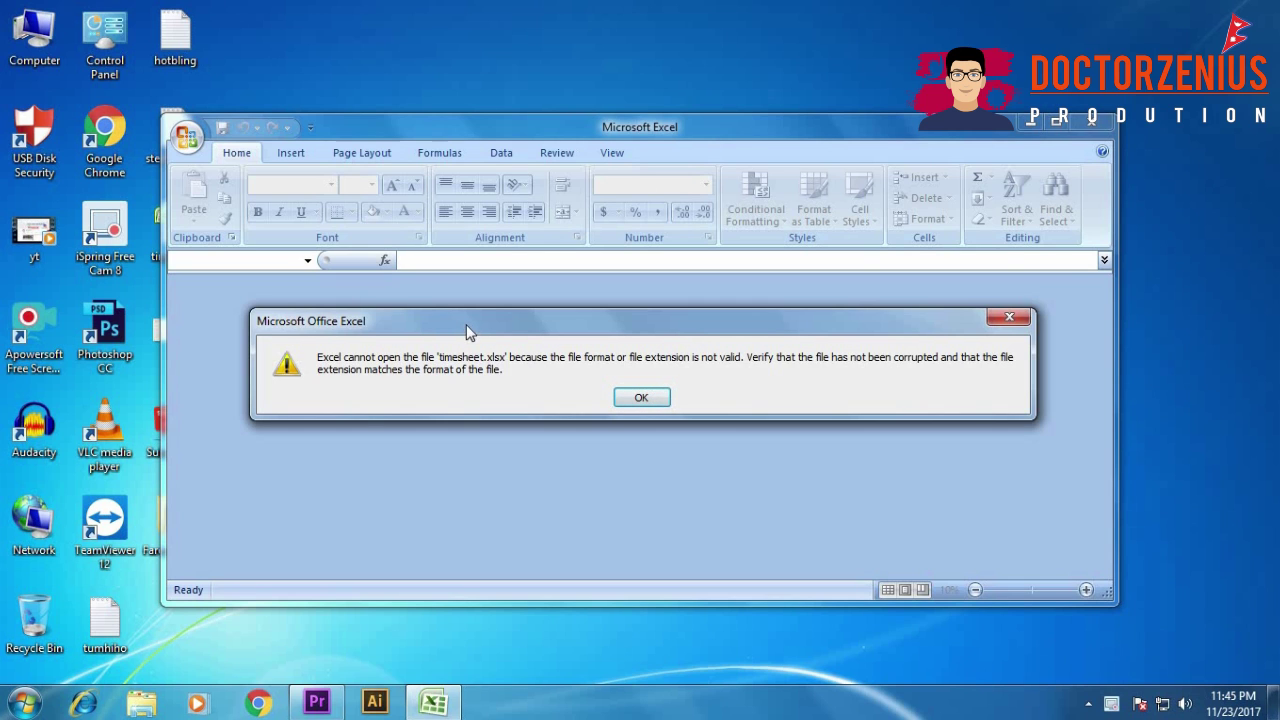
Dismiss the invalid-format error, close Excel, and refresh the desktop twice.
{"action": "left_click", "coordinate": [644, 398]}
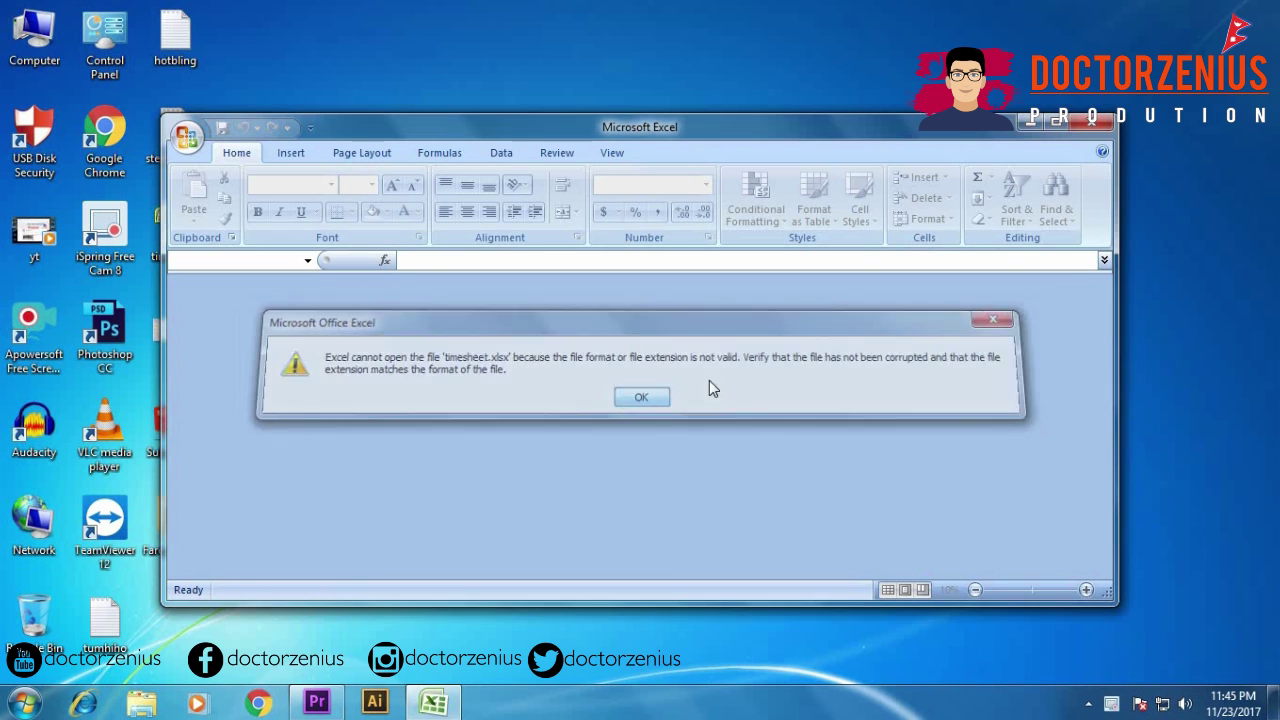
{"action": "left_click", "coordinate": [1100, 120]}
{"action": "right_click", "coordinate": [767, 166]}
{"action": "left_click", "coordinate": [810, 219]}
{"action": "right_click", "coordinate": [611, 177]}
{"action": "left_click", "coordinate": [650, 232]}
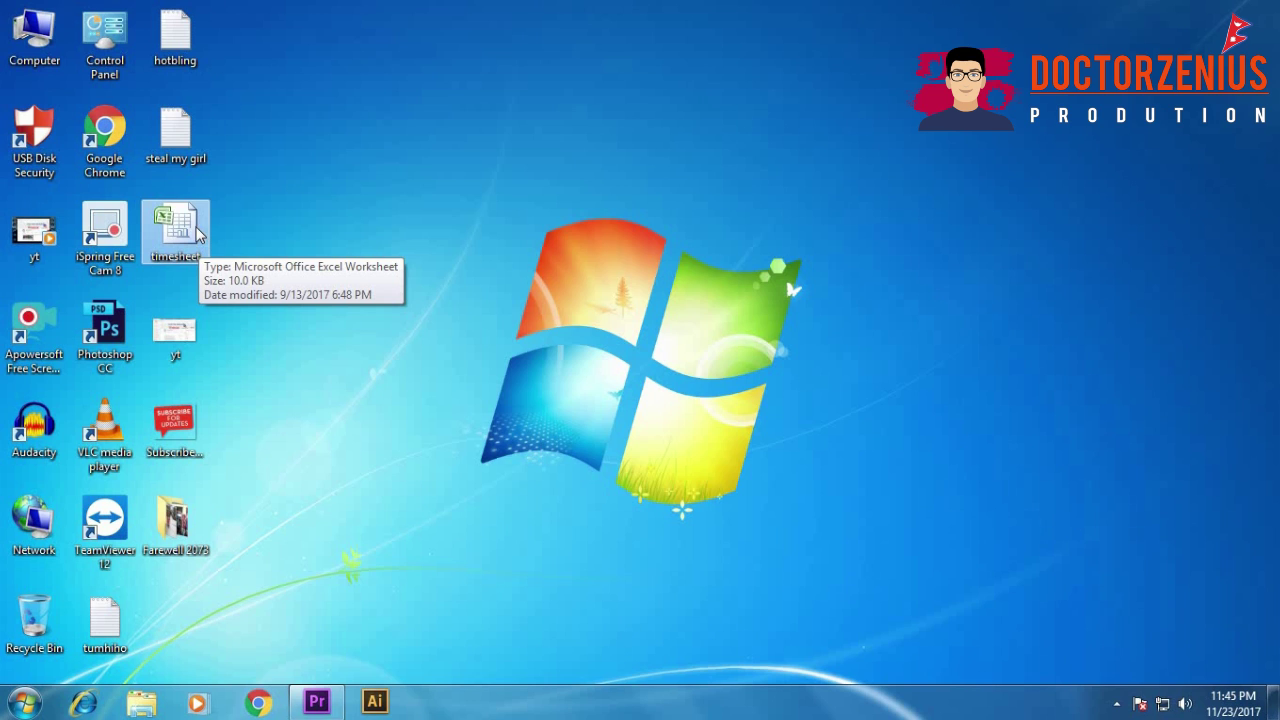
Open the Properties window for the timesheet file on the desktop.
{"action": "right_click", "coordinate": [192, 226]}
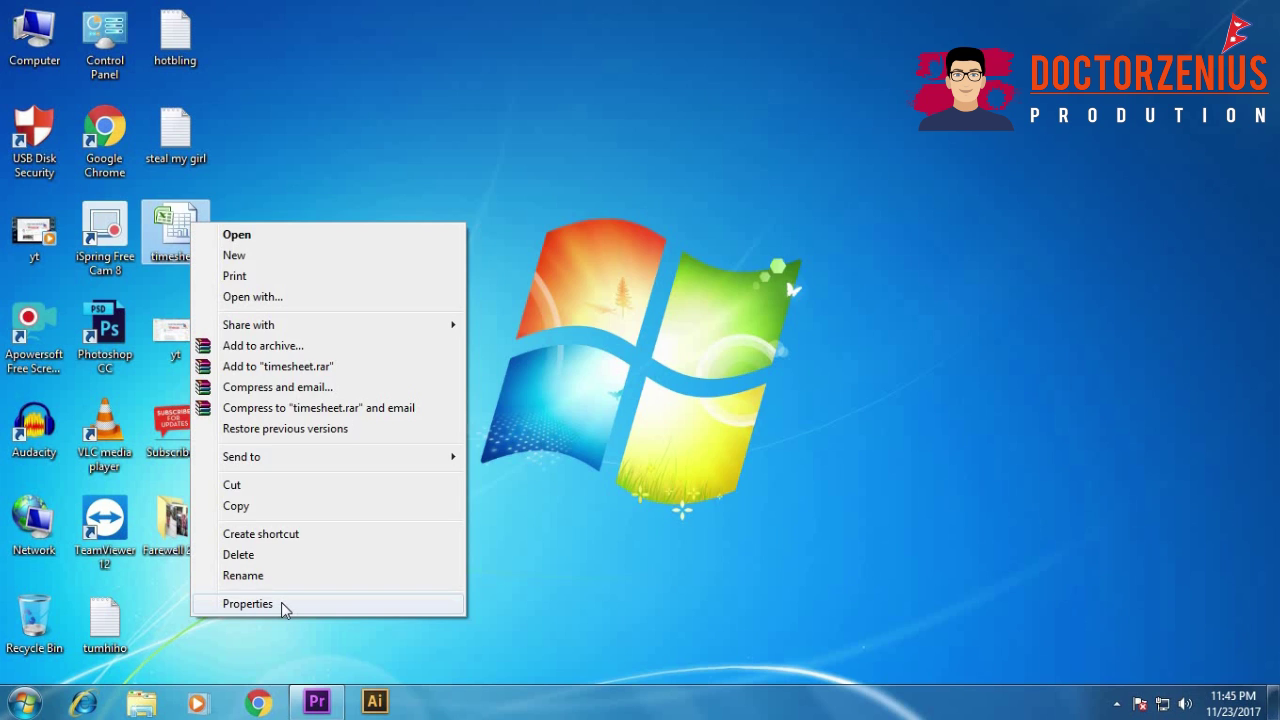
{"action": "left_click", "coordinate": [283, 606]}
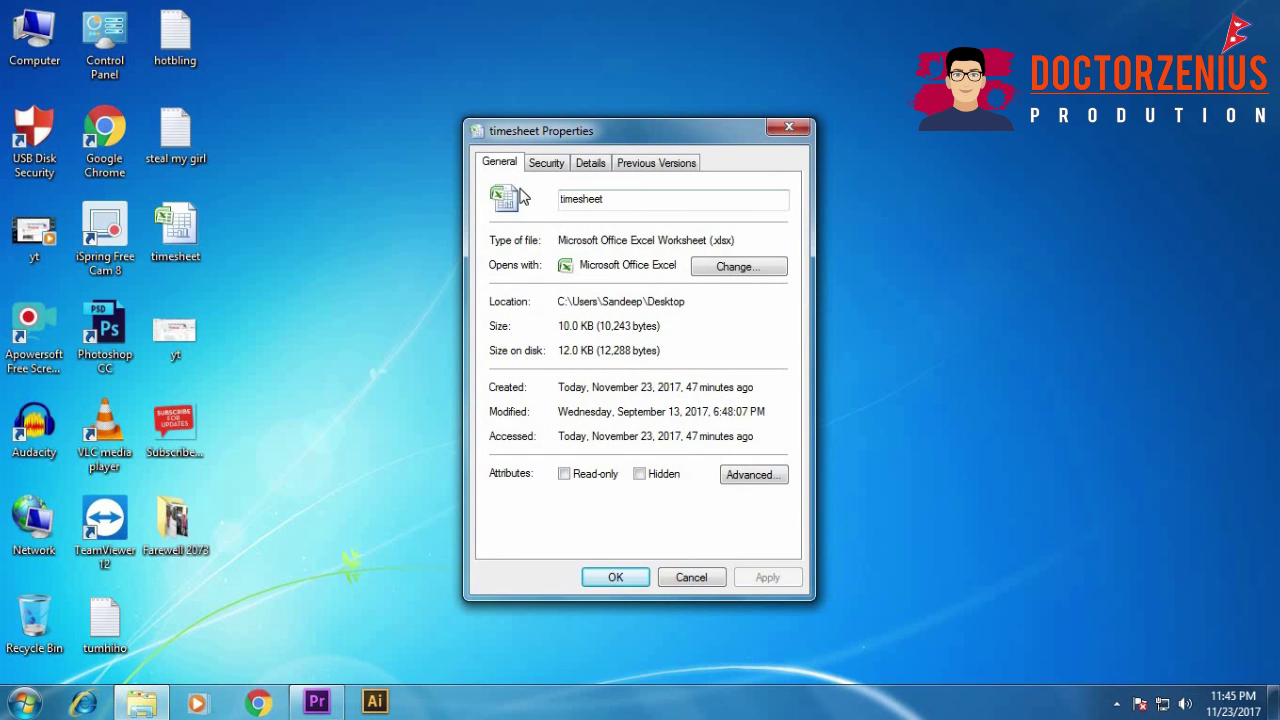
From the Security tab's permission editor, search all available users and groups.
{"action": "left_click", "coordinate": [548, 168]}
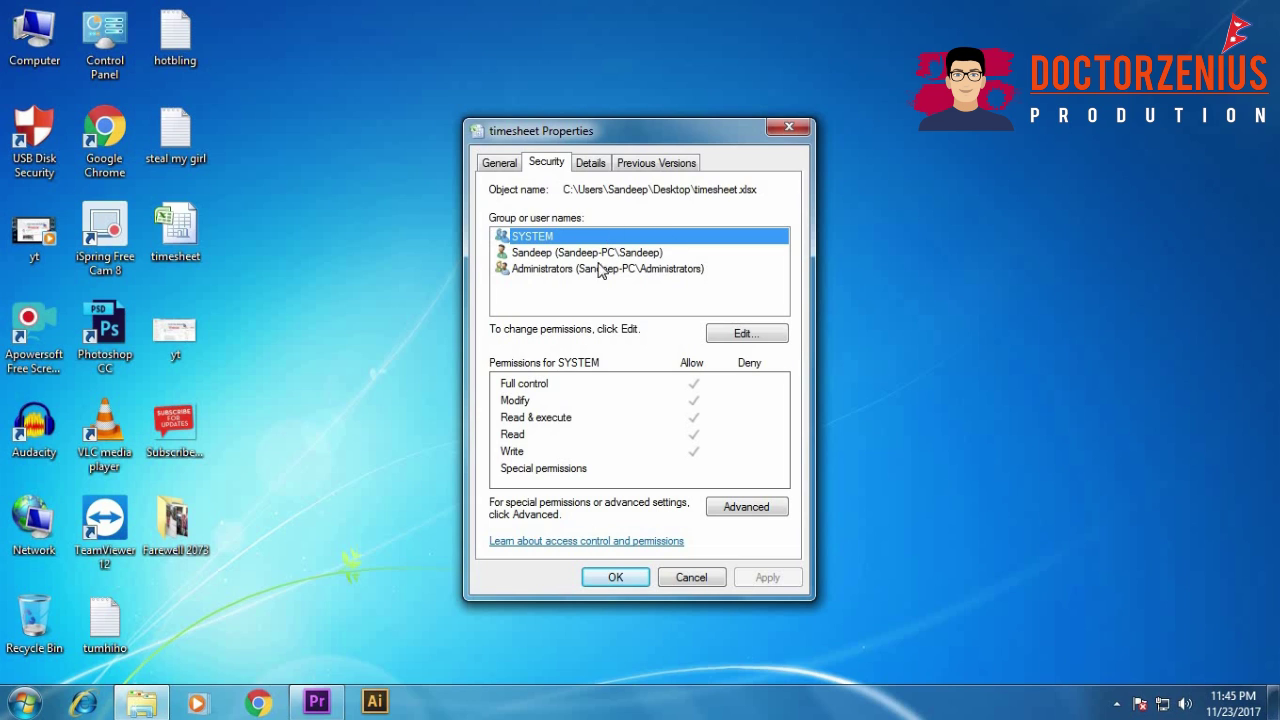
{"action": "left_click", "coordinate": [742, 335]}
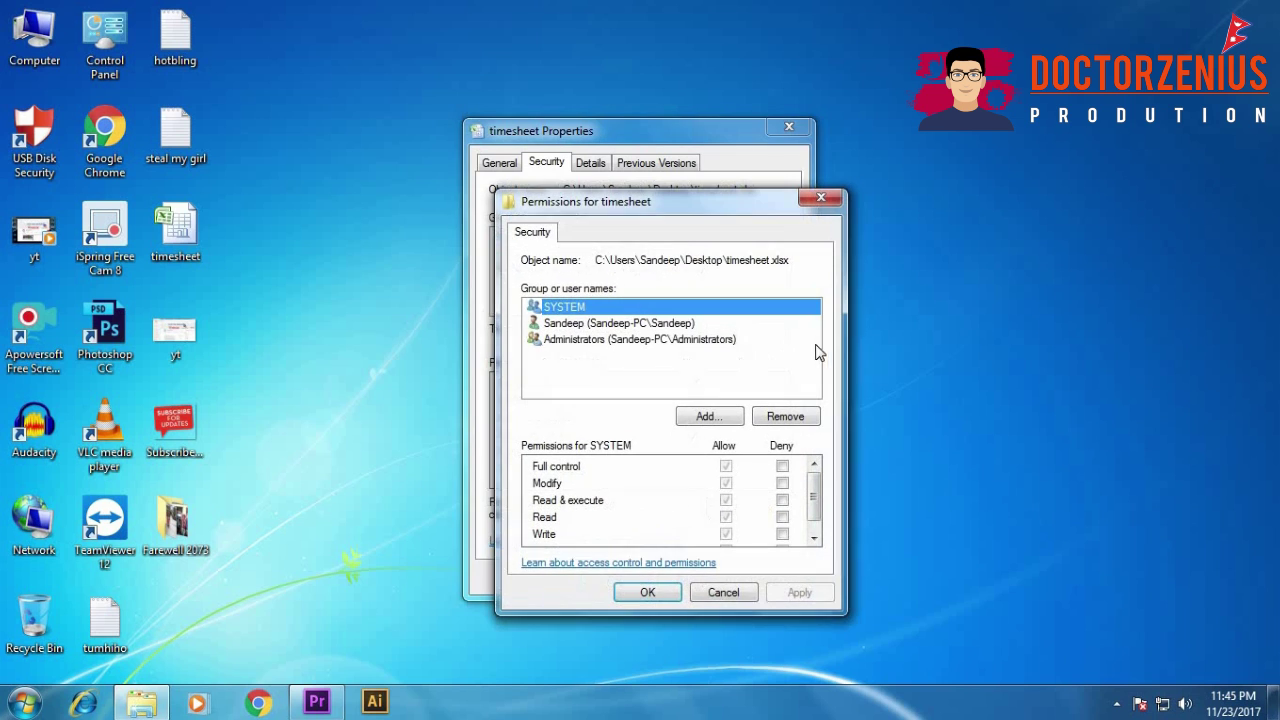
{"action": "left_click", "coordinate": [710, 418]}
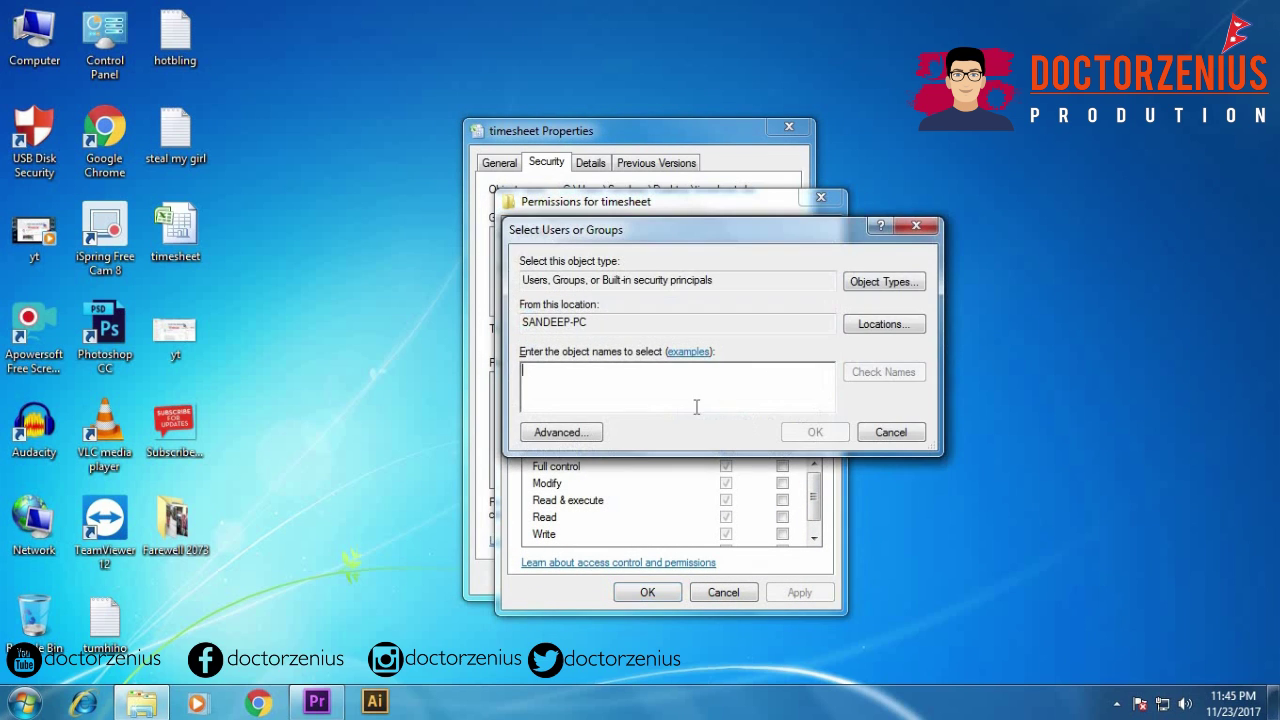
{"action": "left_click", "coordinate": [578, 433]}
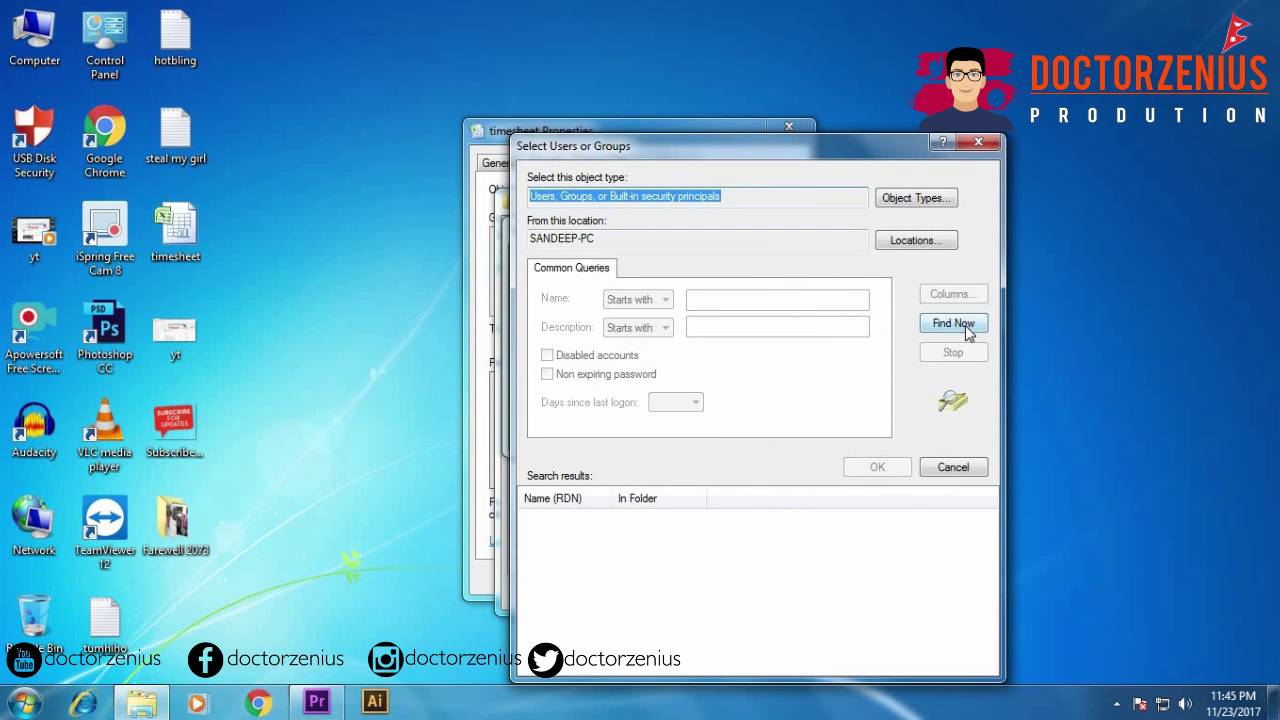
{"action": "left_click", "coordinate": [967, 328]}
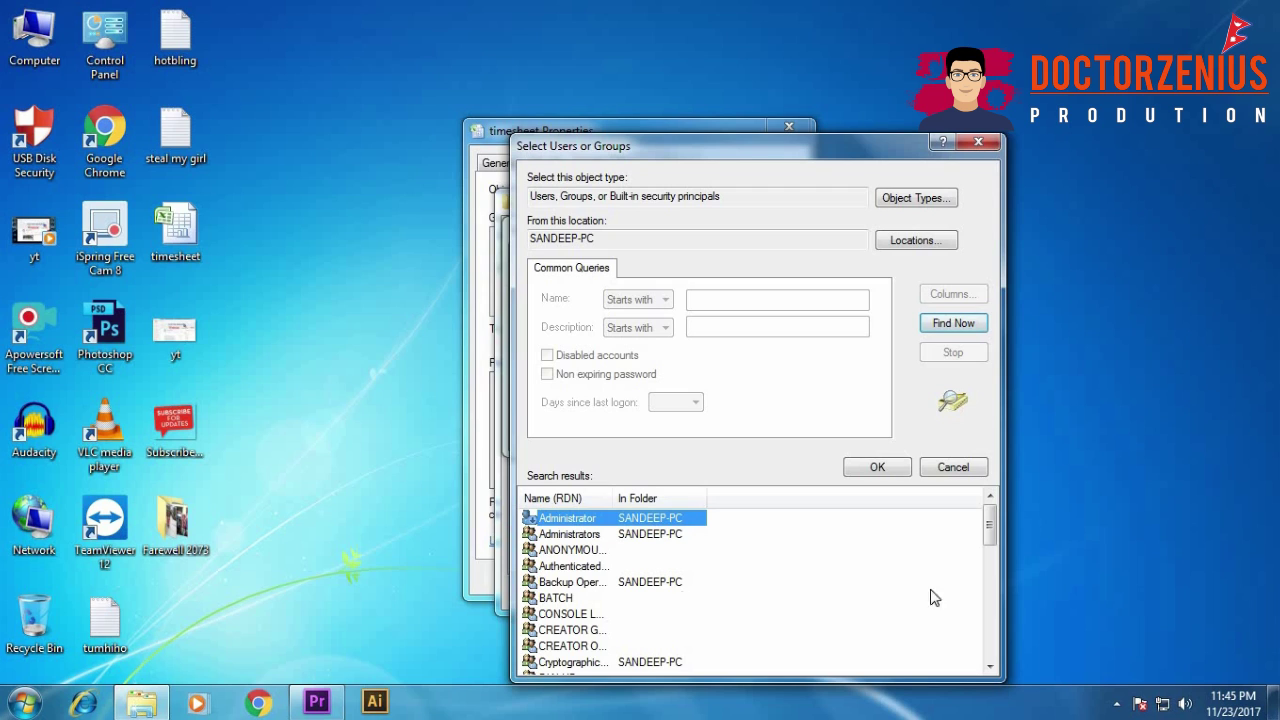
Add the Everyone group to timesheet's permissions and allow it Full control.
{"action": "left_click_drag", "start_coordinate": [993, 540], "coordinate": [993, 575]}
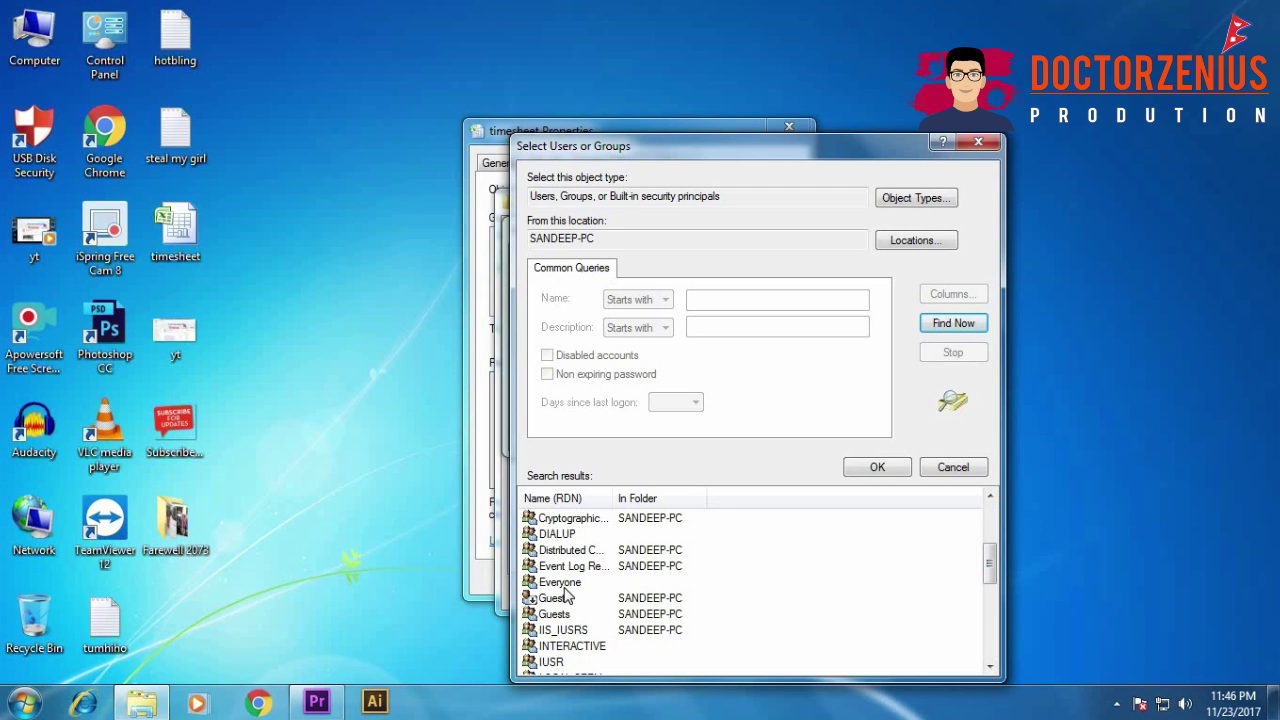
{"action": "left_click", "coordinate": [566, 588]}
{"action": "double_click", "coordinate": [566, 588]}
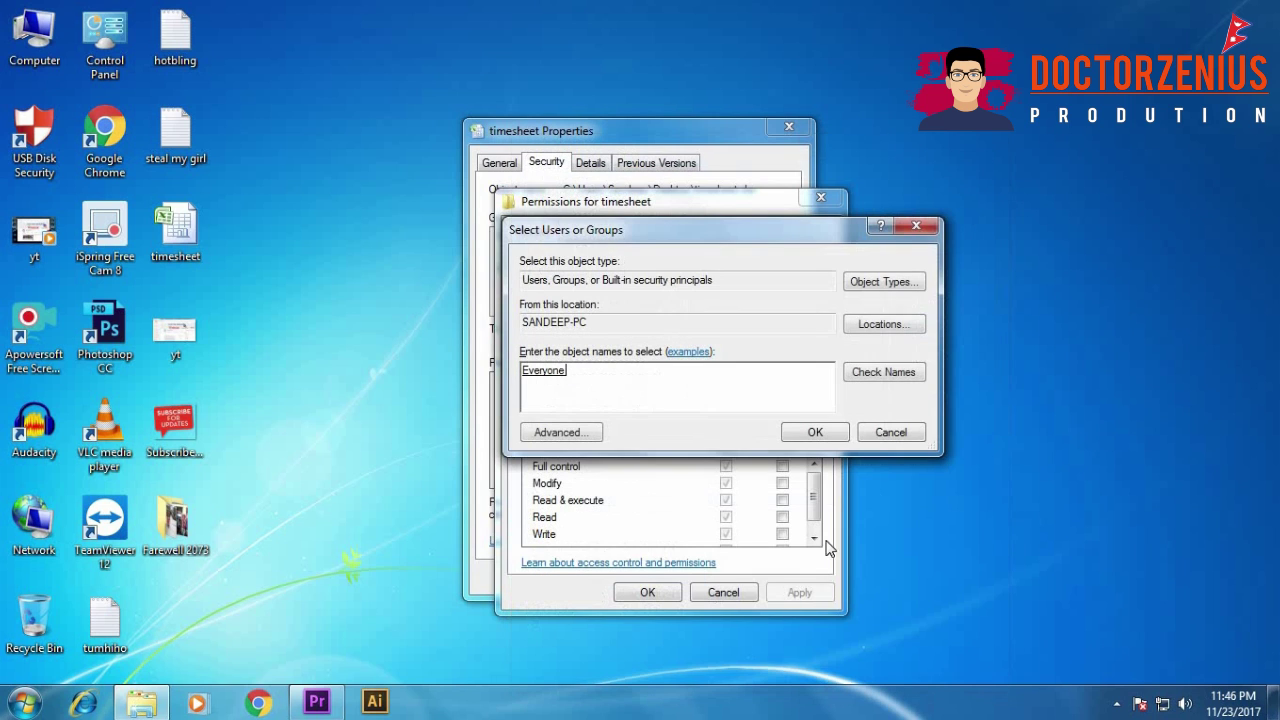
{"action": "left_click", "coordinate": [813, 436]}
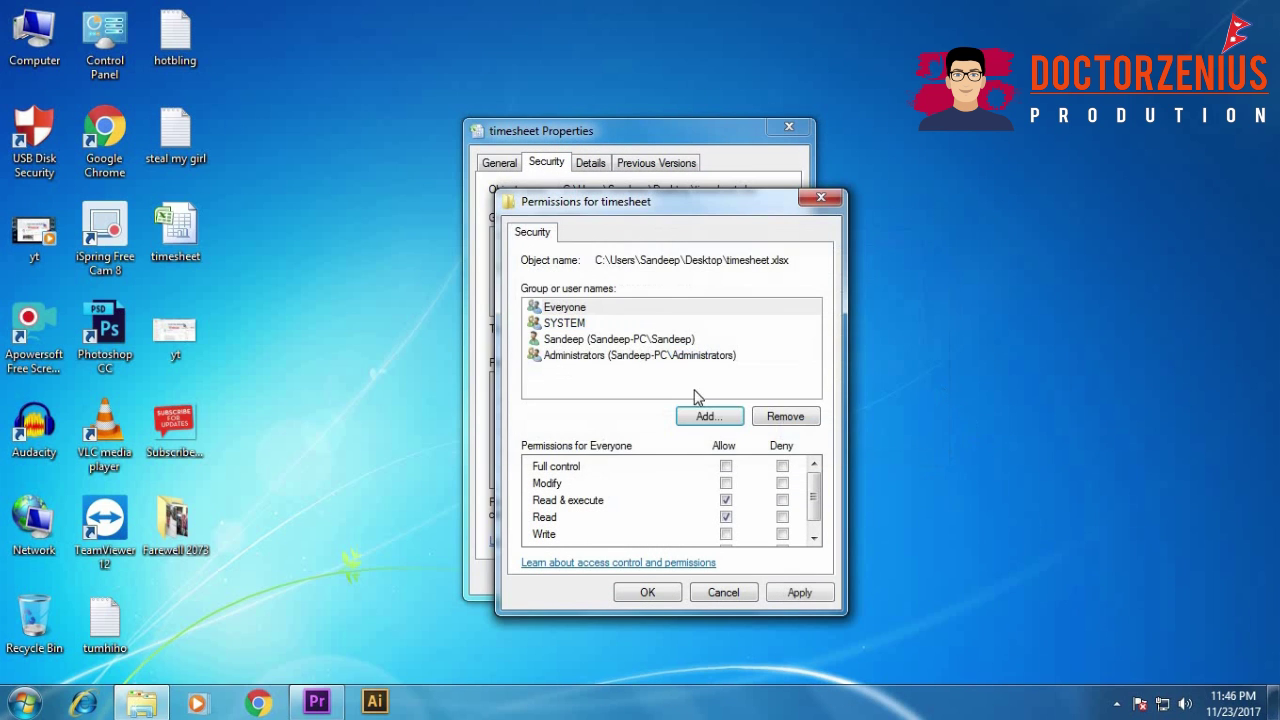
{"action": "left_click", "coordinate": [725, 466]}
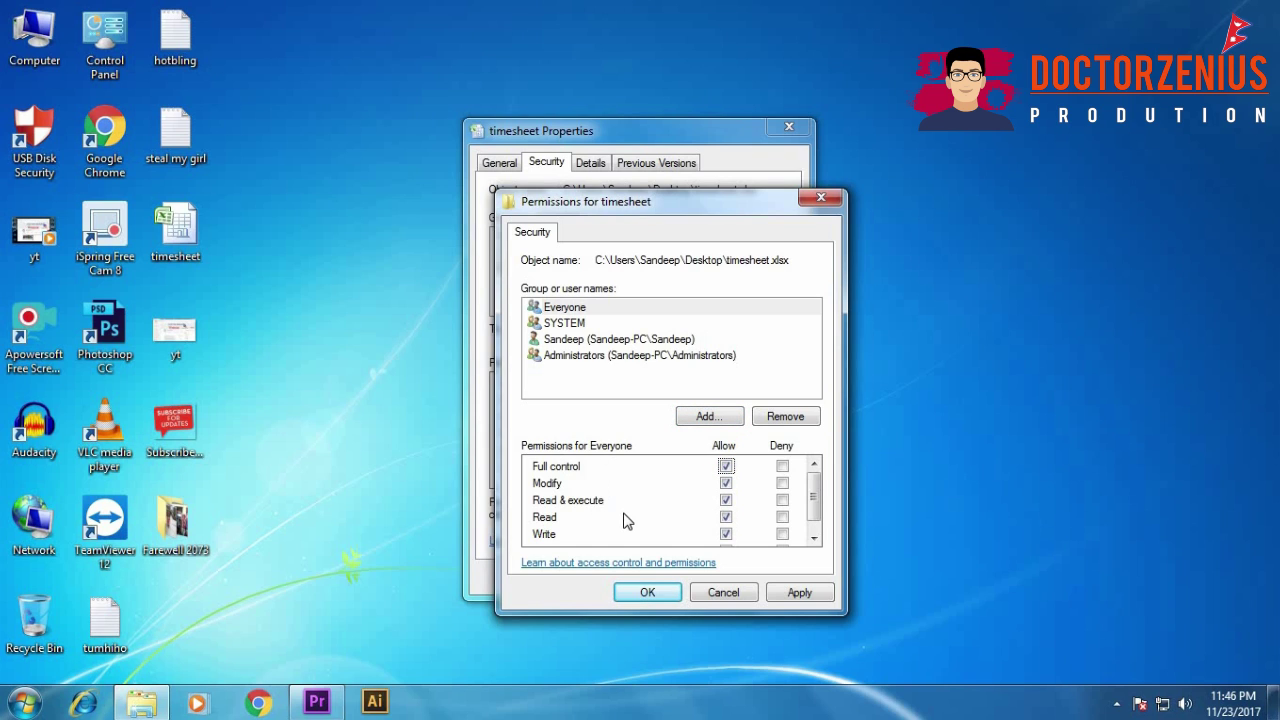
Apply and confirm Everyone's Full control permission, then review its entry.
{"action": "scroll", "coordinate": [625, 518], "scroll_direction": "down", "scroll_amount": 1}
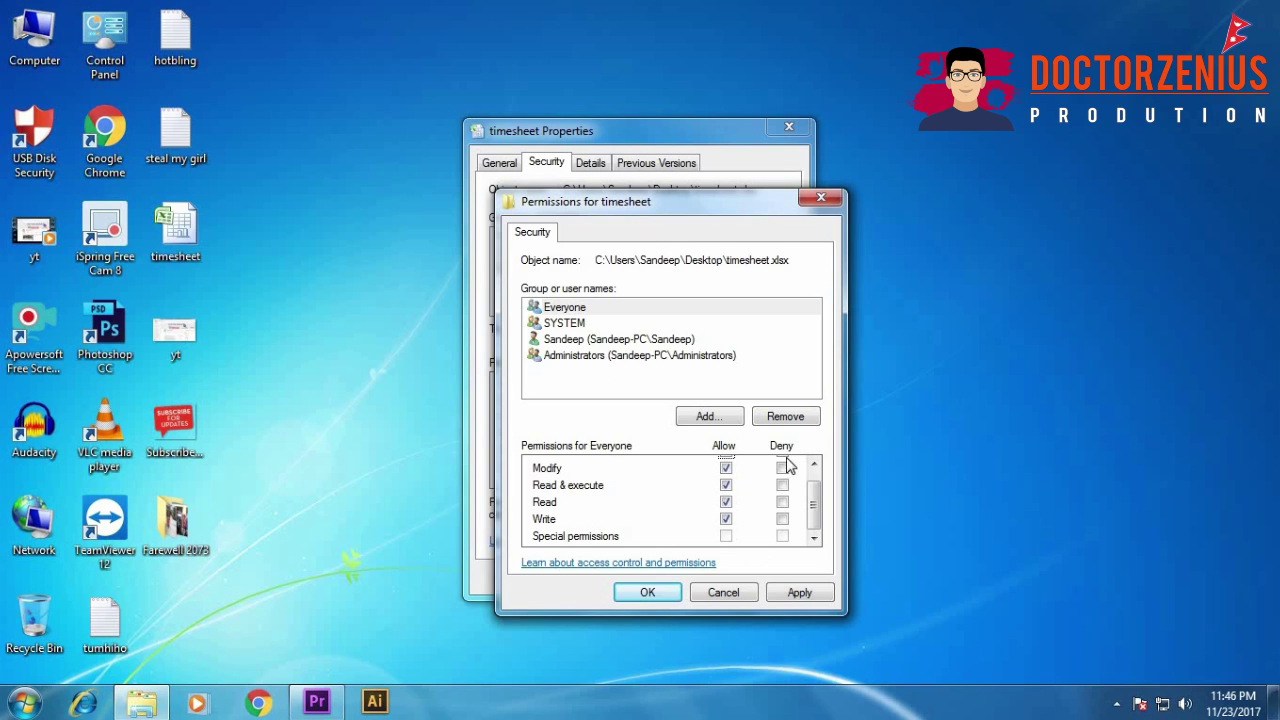
{"action": "left_click", "coordinate": [799, 592]}
{"action": "left_click", "coordinate": [660, 592]}
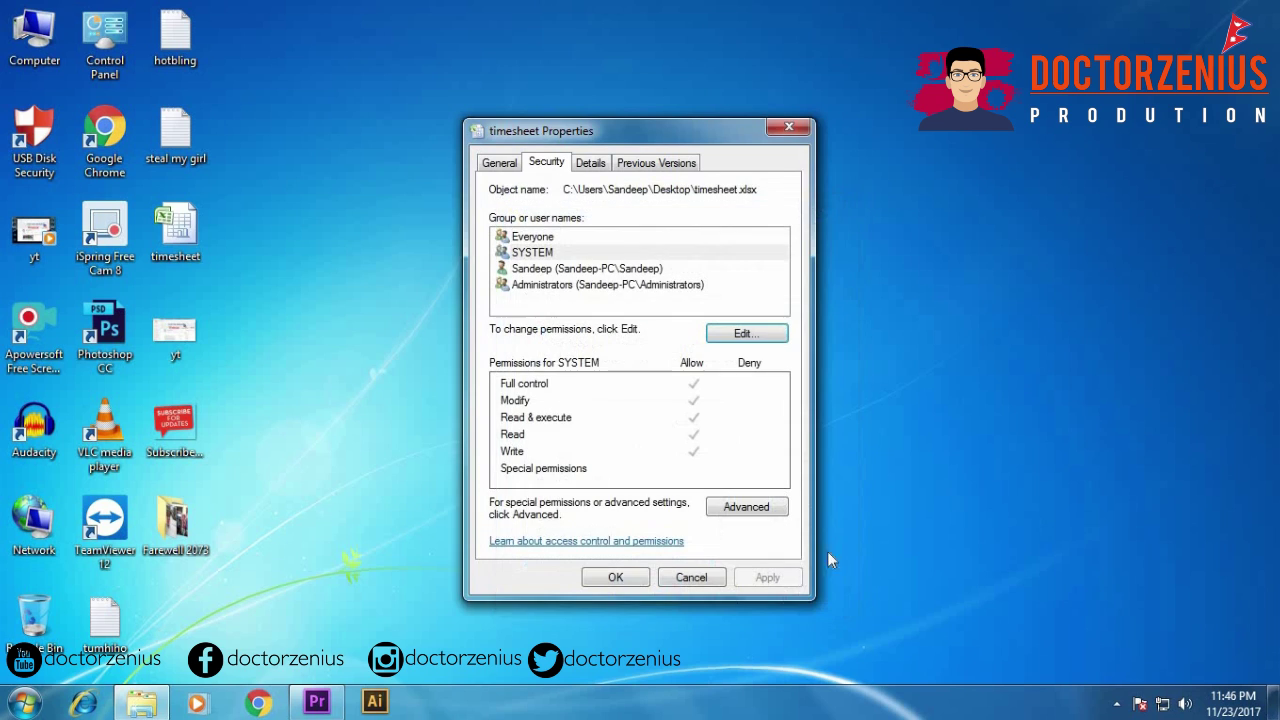
{"action": "left_click", "coordinate": [556, 238]}
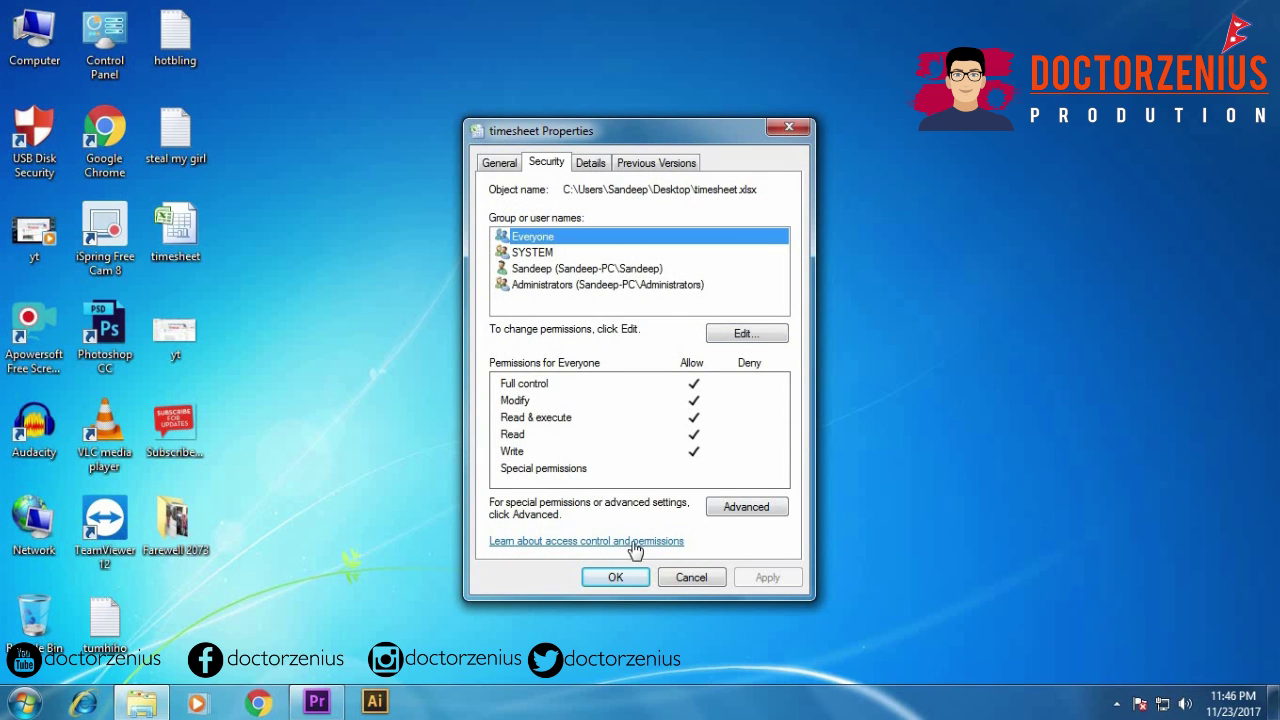
{"action": "left_click", "coordinate": [745, 510]}
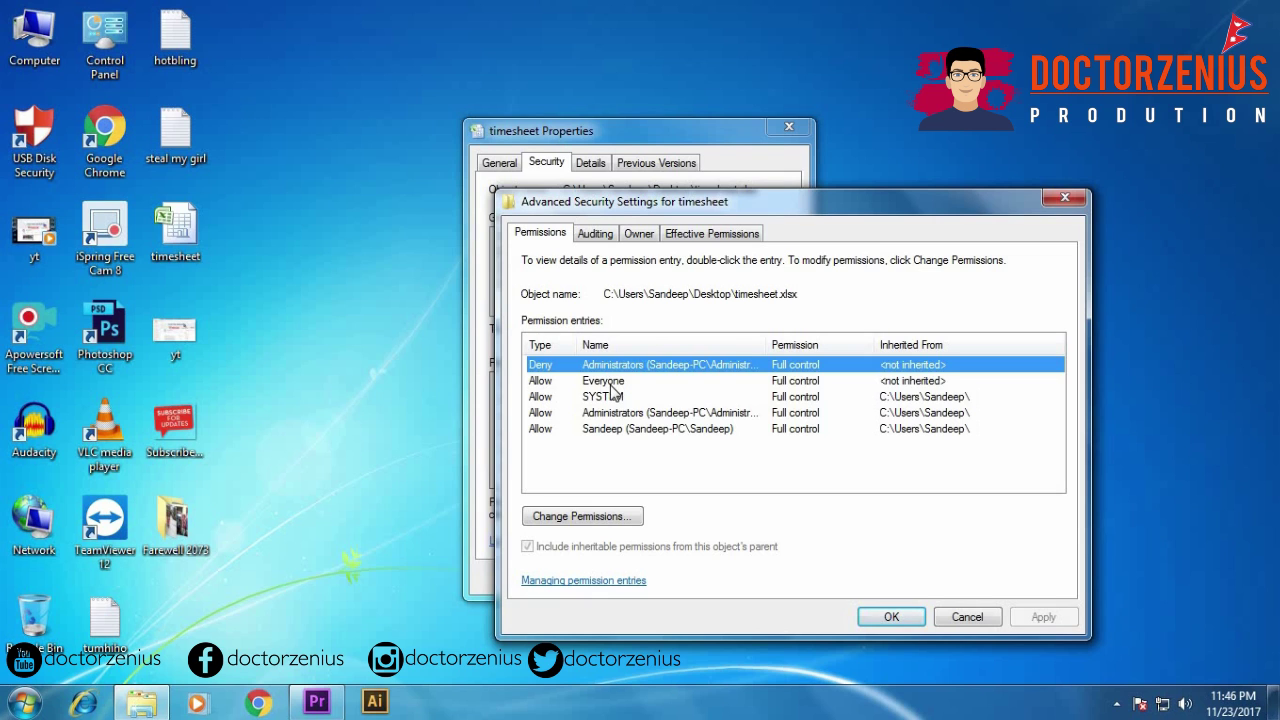
Make the permission entries editable and inspect the Everyone entry's detailed permissions.
{"action": "left_click", "coordinate": [612, 386]}
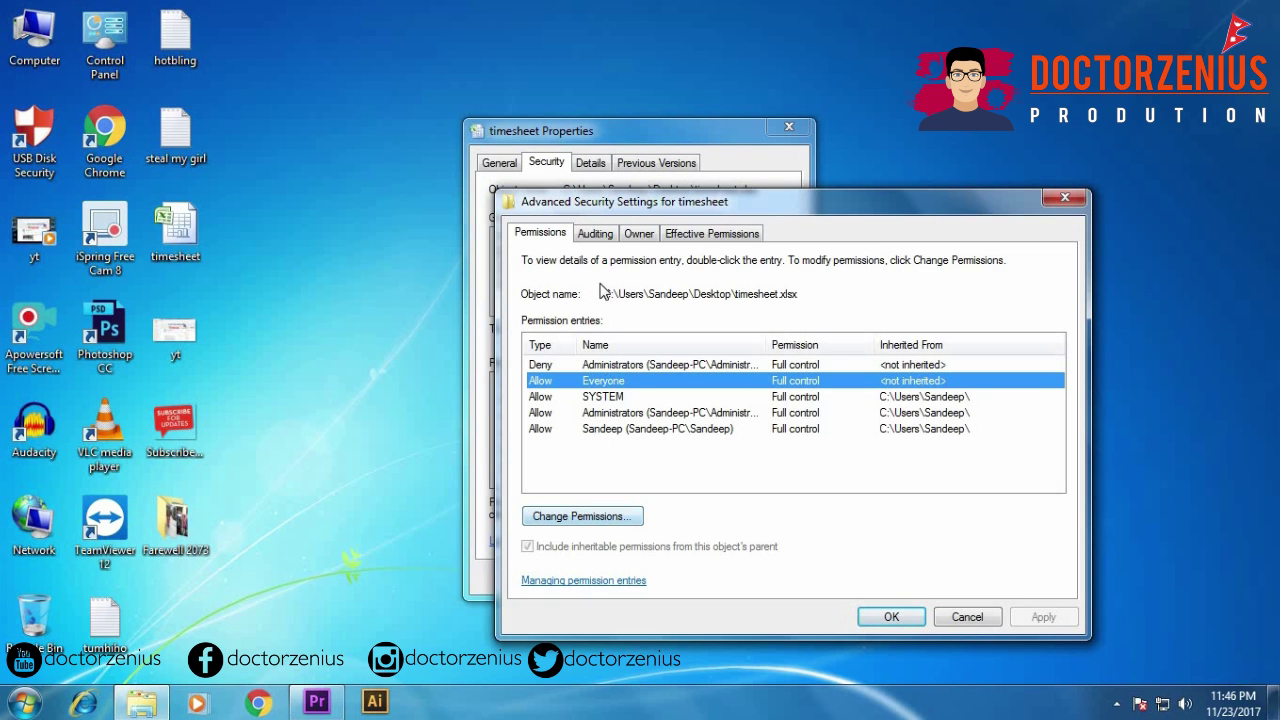
{"action": "left_click", "coordinate": [592, 517]}
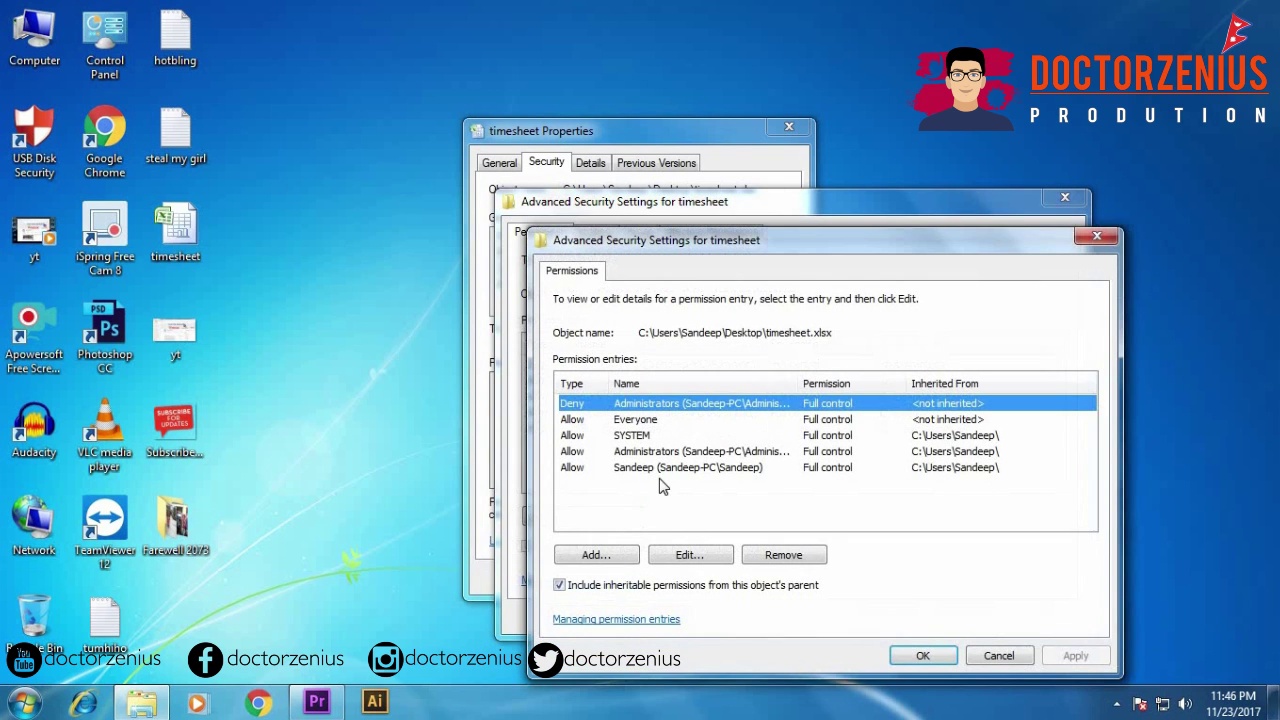
{"action": "left_click", "coordinate": [675, 421]}
{"action": "left_click", "coordinate": [668, 554]}
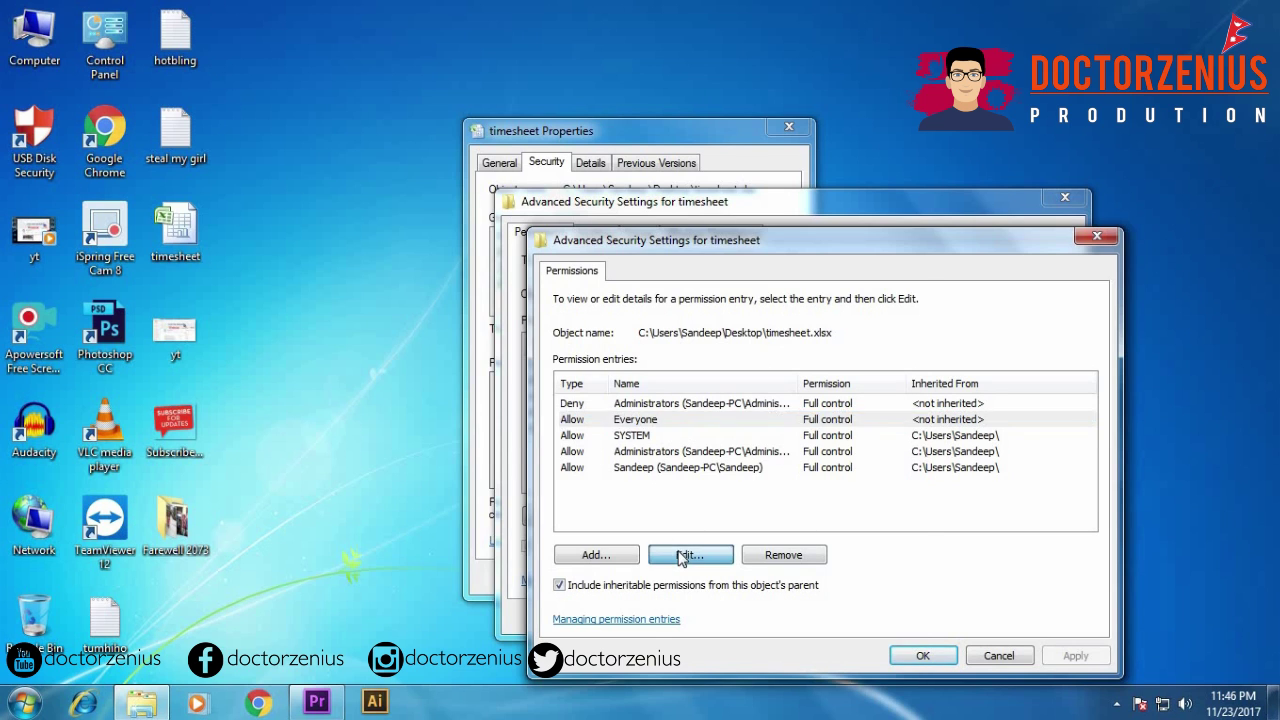
{"action": "left_click", "coordinate": [790, 453]}
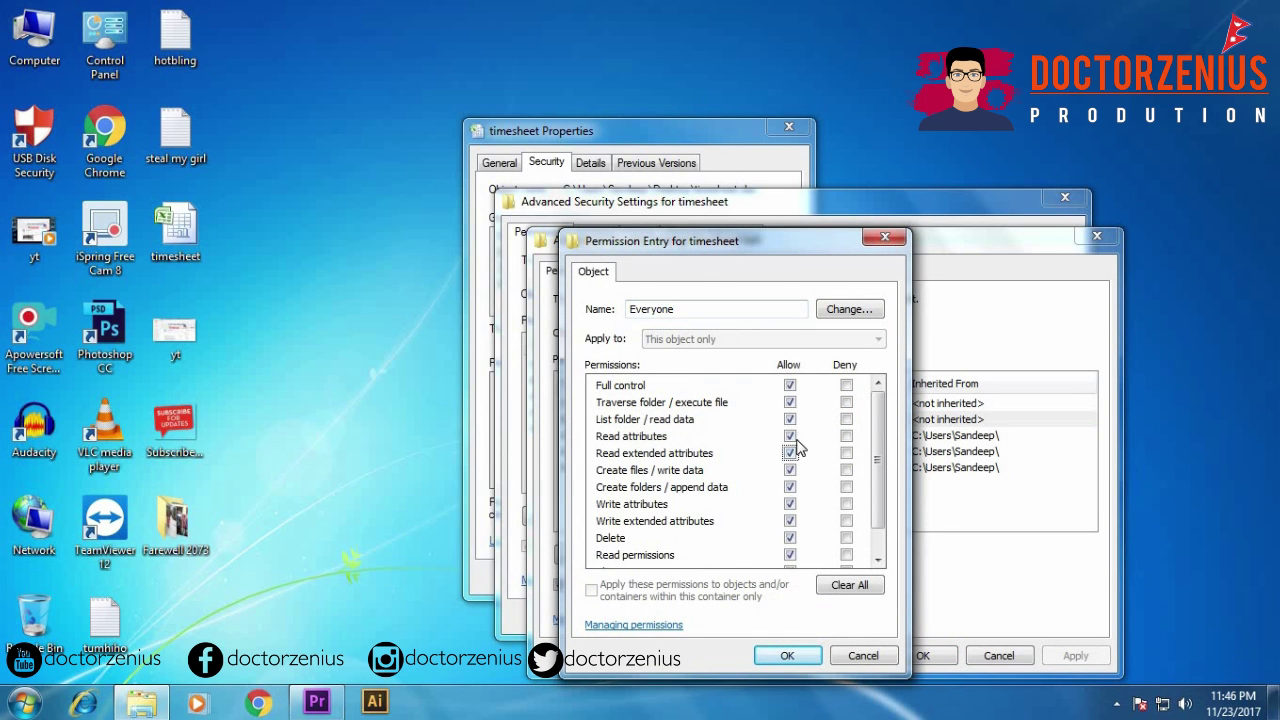
{"action": "scroll", "coordinate": [789, 451], "scroll_direction": "down", "scroll_amount": 1}
{"action": "scroll", "coordinate": [786, 447], "scroll_direction": "up", "scroll_amount": 1}
{"action": "left_click", "coordinate": [806, 656]}
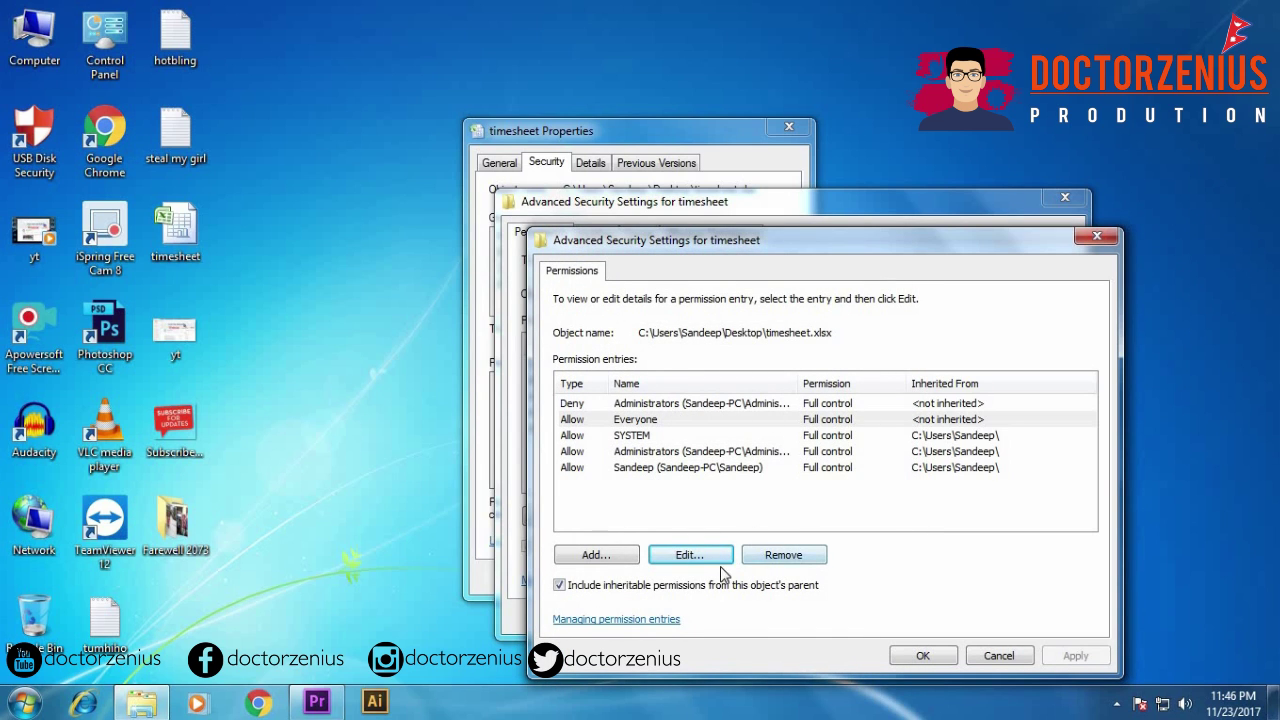
Change the Administrators Deny entry to Allow Full control, apply, and close all dialogs.
{"action": "double_click", "coordinate": [711, 405]}
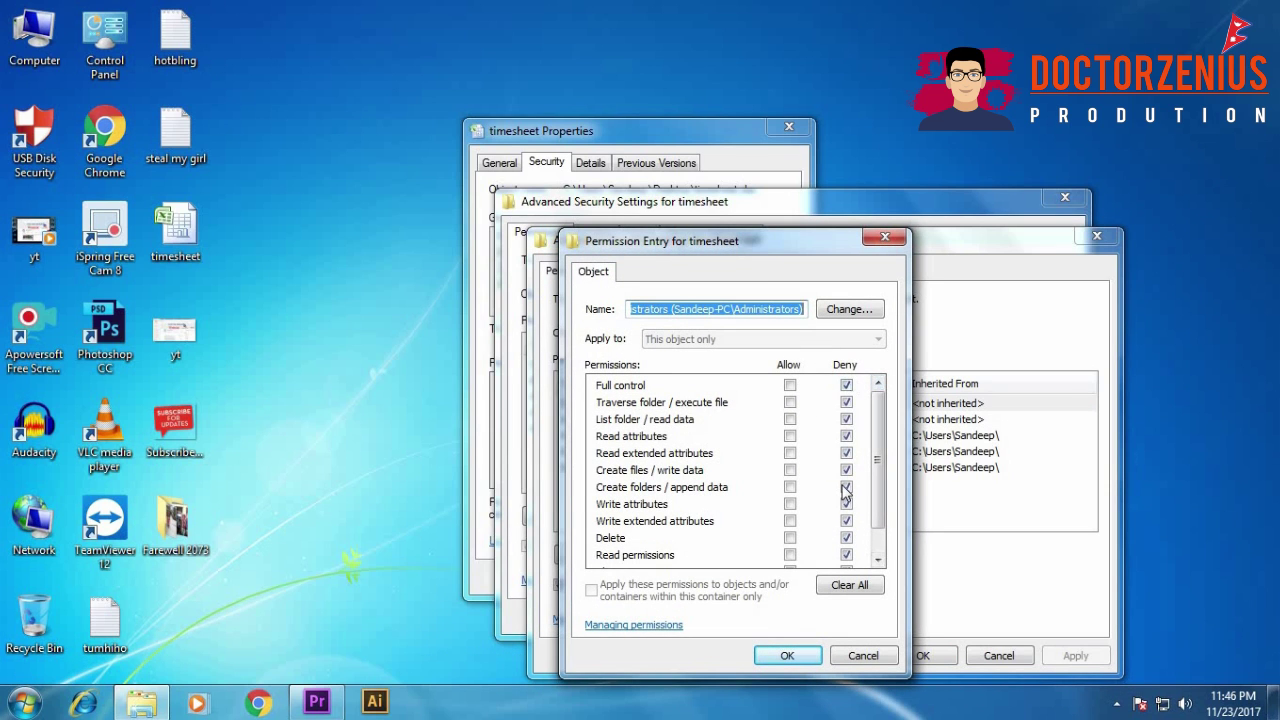
{"action": "scroll", "coordinate": [878, 495], "scroll_direction": "down", "scroll_amount": 1}
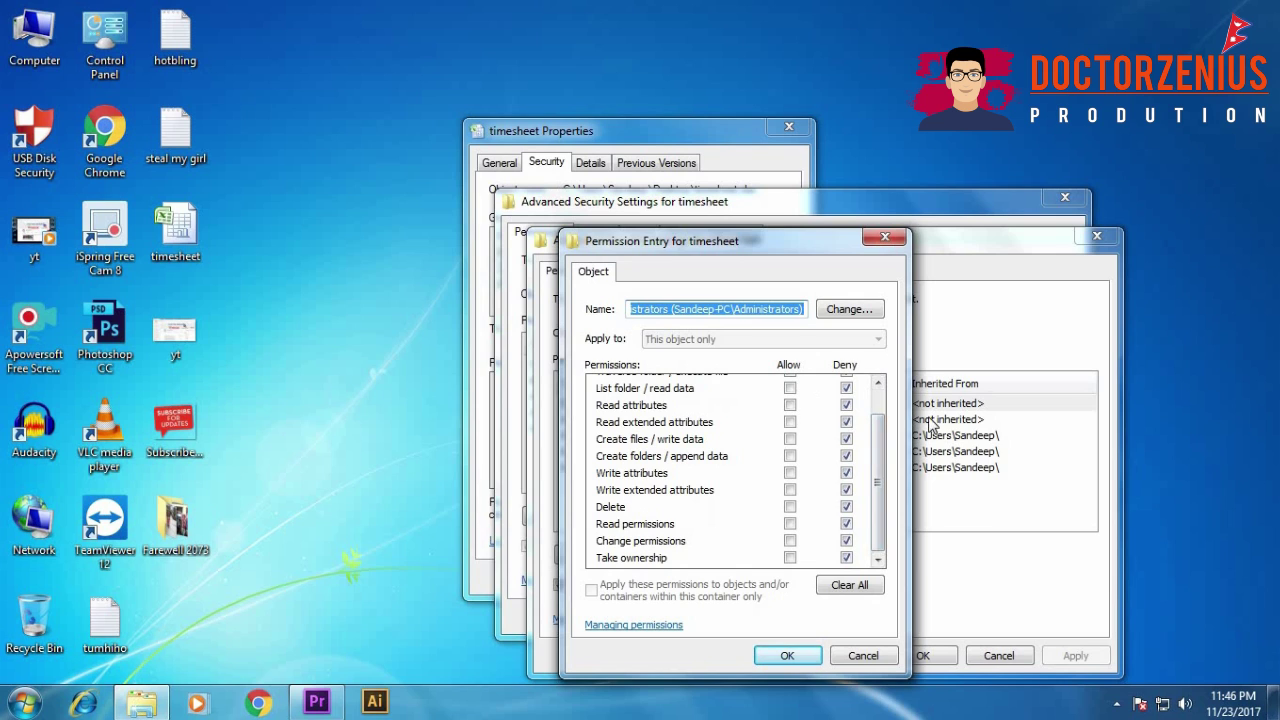
{"action": "scroll", "coordinate": [858, 402], "scroll_direction": "up", "scroll_amount": 1}
{"action": "left_click", "coordinate": [790, 385]}
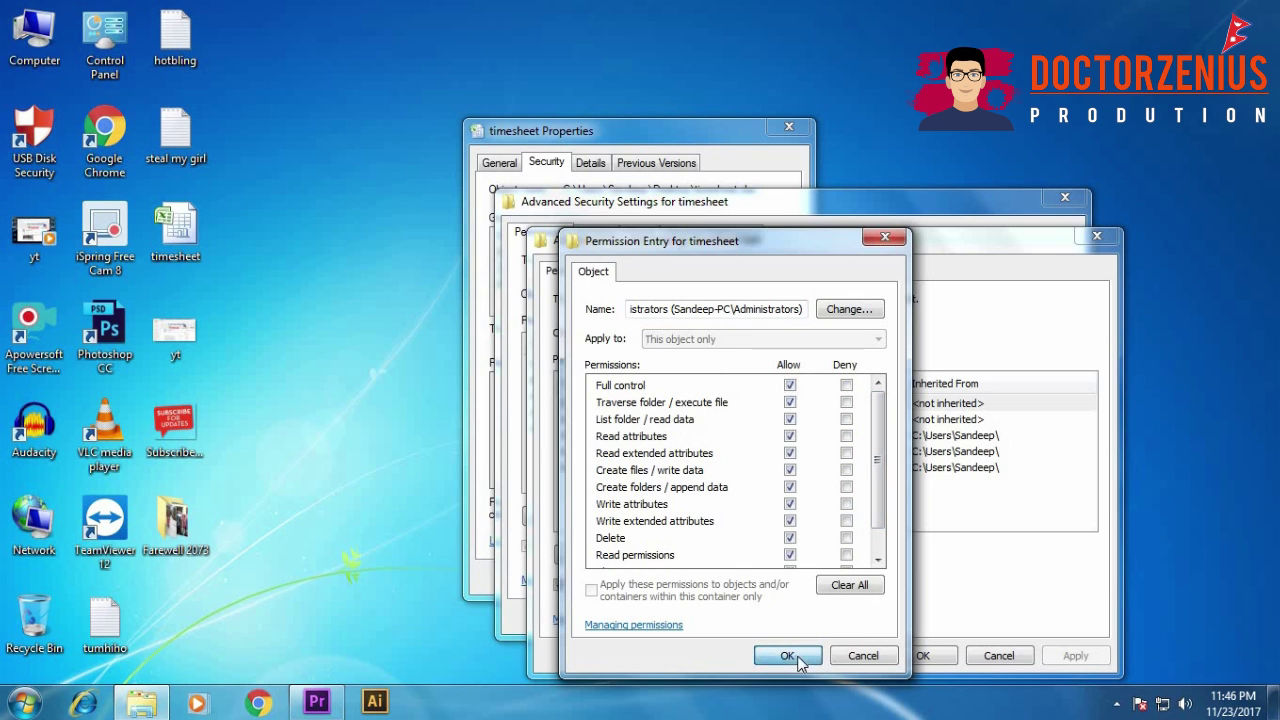
{"action": "left_click", "coordinate": [787, 655]}
{"action": "left_click", "coordinate": [1091, 664]}
{"action": "left_click", "coordinate": [946, 658]}
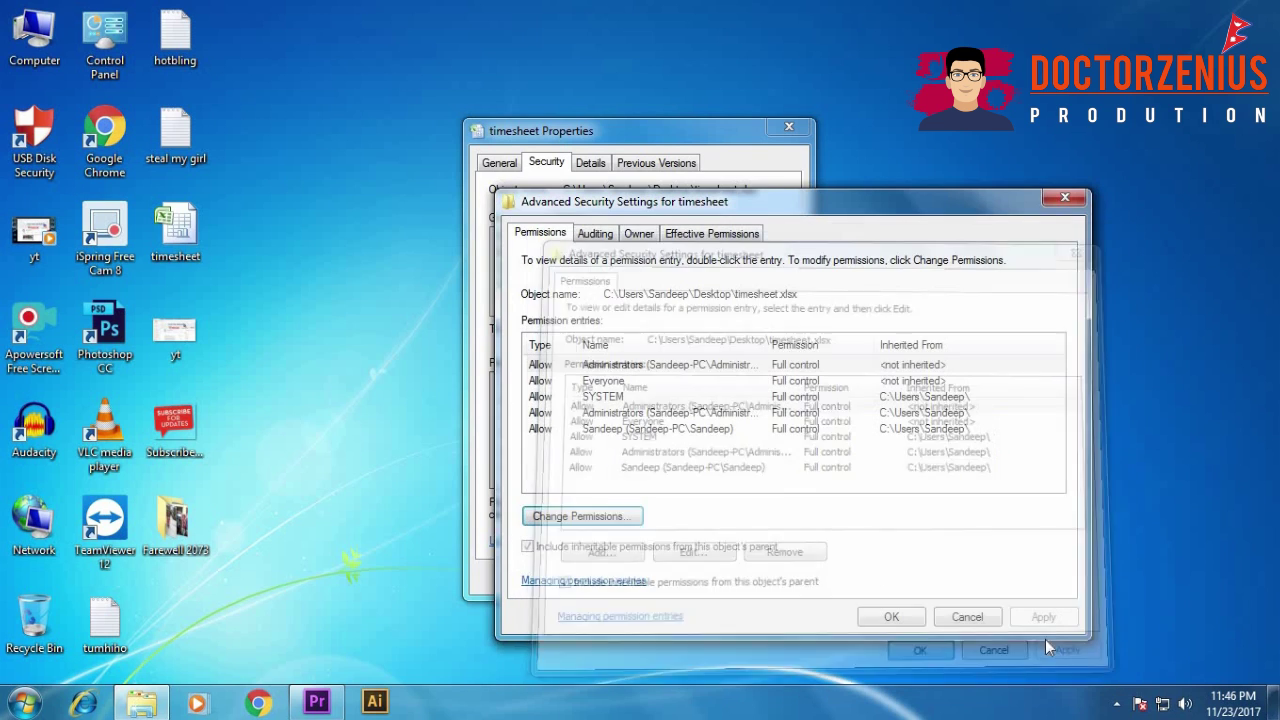
{"action": "left_click", "coordinate": [625, 383]}
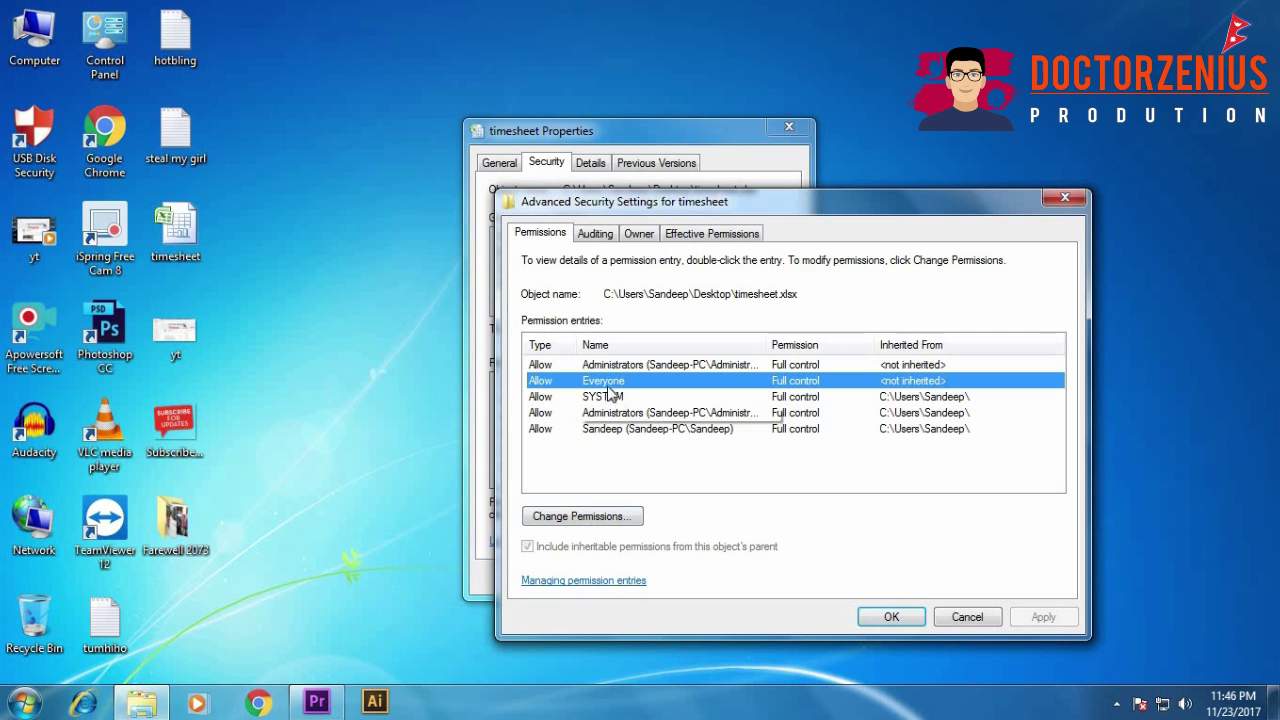
{"action": "left_click", "coordinate": [891, 616]}
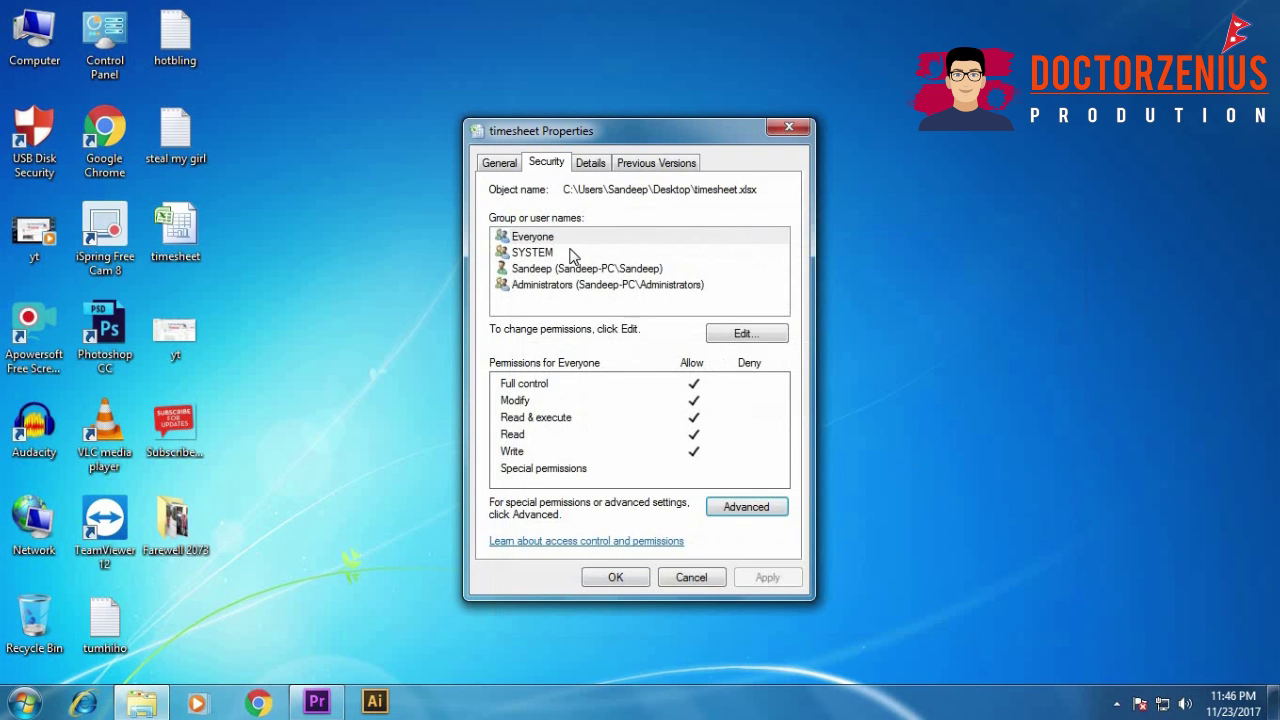
{"action": "left_click", "coordinate": [627, 578]}
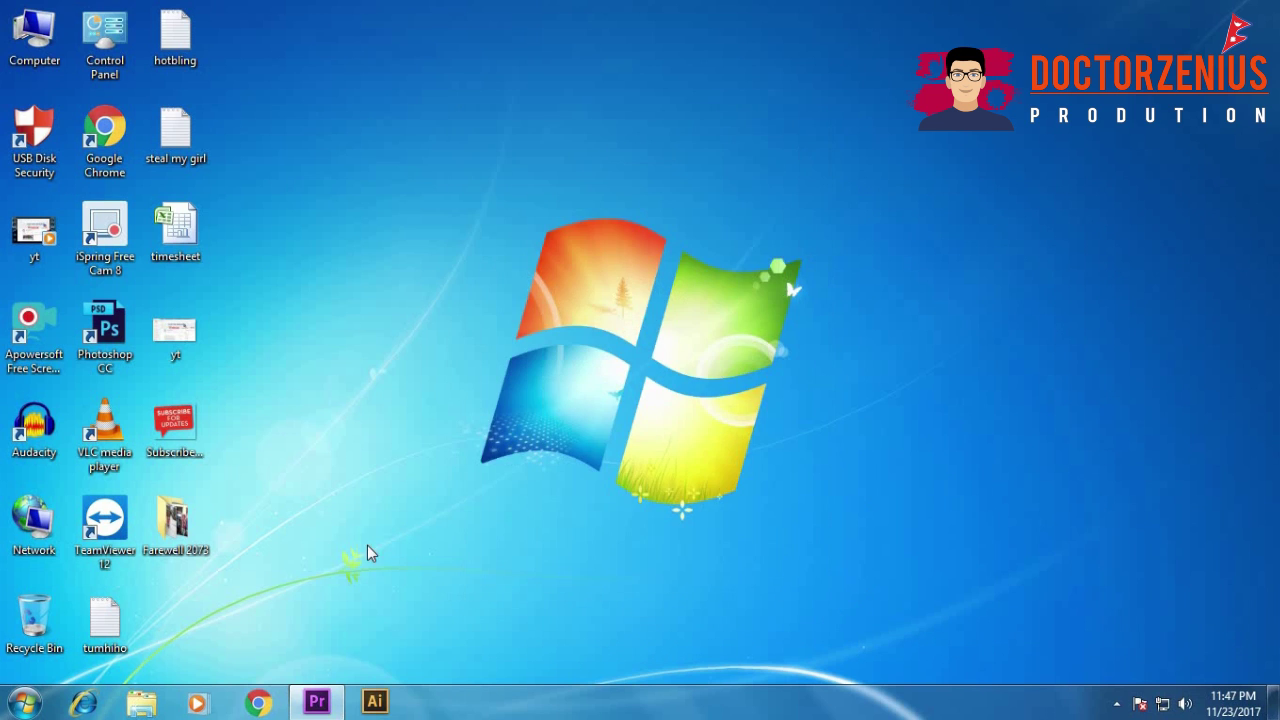
Open timesheet.xlsx in Excel maximized, showing the Date, Log in and Log out table.
{"action": "double_click", "coordinate": [187, 262]}
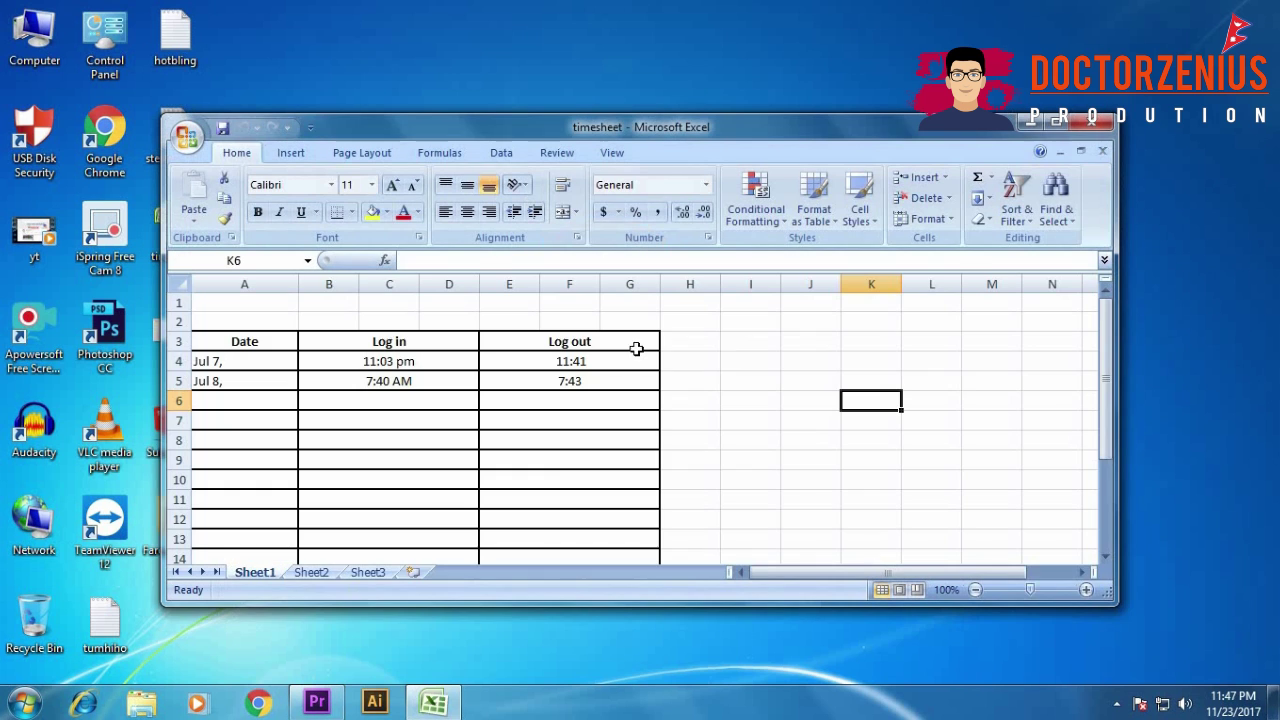
{"action": "left_click", "coordinate": [1059, 131]}
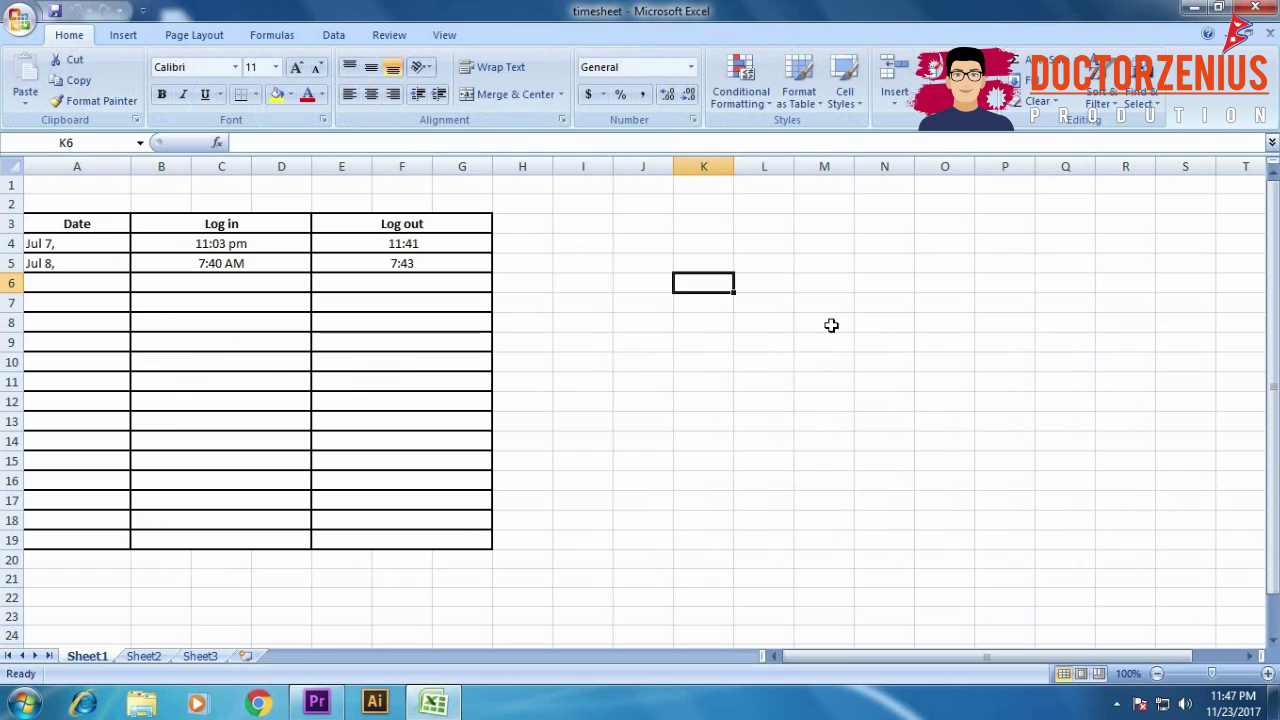